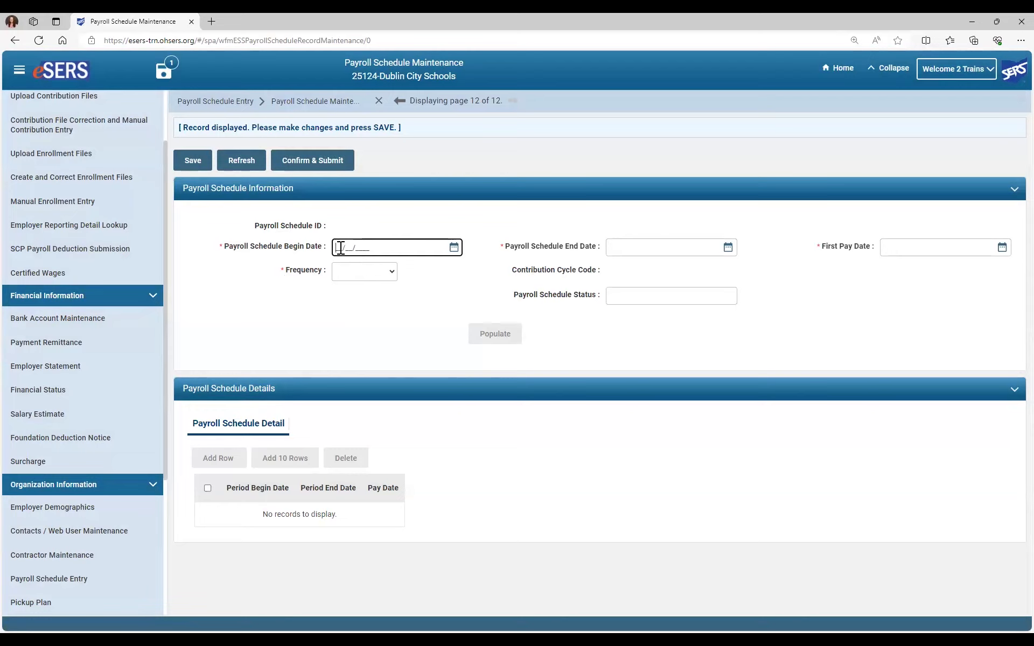
Step: Save the new payroll schedule with begin date 05/16/2024, end date 05/31/2025, first pay date 05/31/2024 and Biweekly frequency
{"action": "type", "text": "05/16/2024"}
{"action": "left_click", "coordinate": [616, 246]}
{"action": "type", "text": "05312025"}
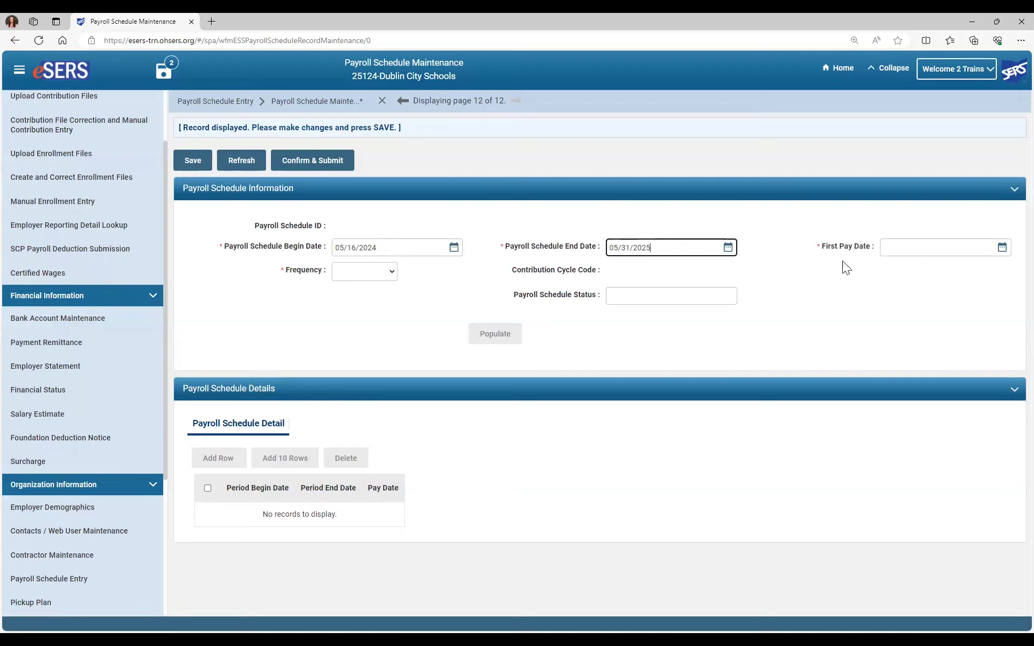
{"action": "left_click", "coordinate": [893, 249]}
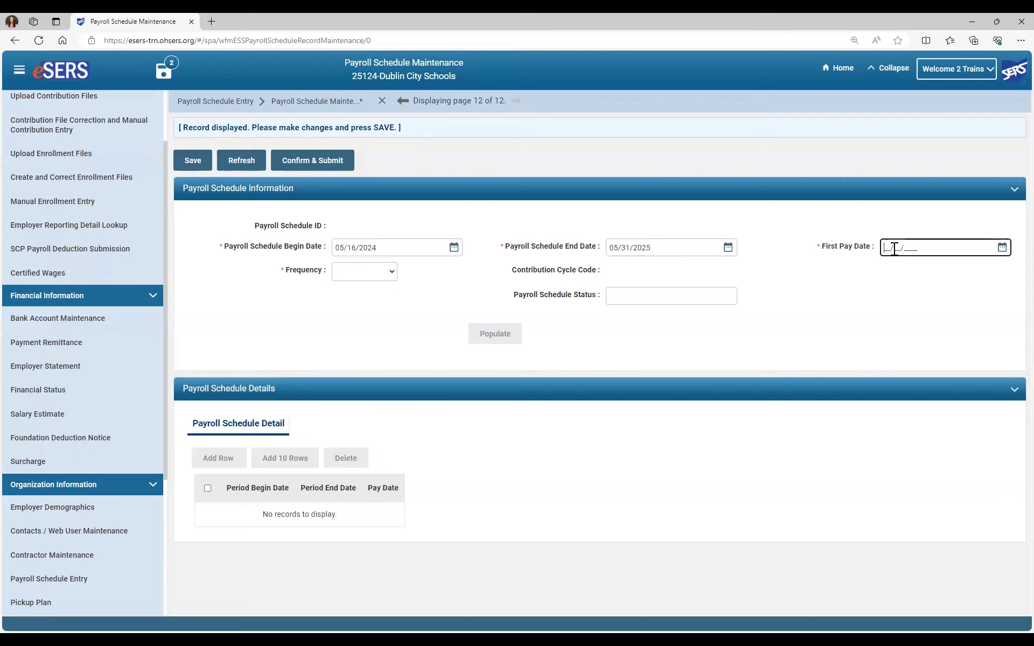
{"action": "type", "text": "05312024"}
{"action": "left_click", "coordinate": [391, 271]}
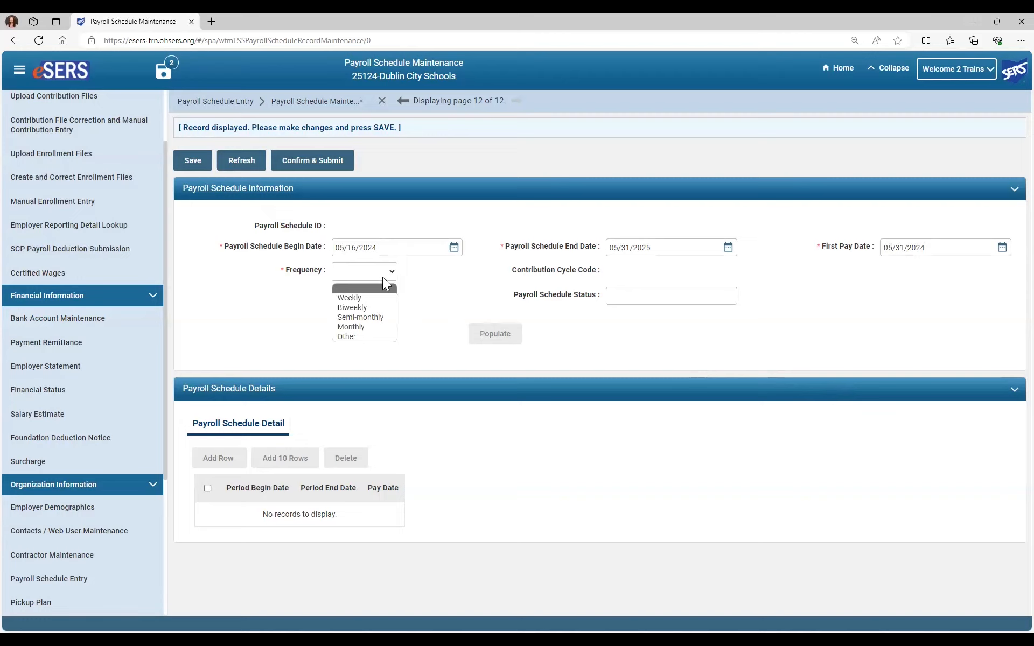
{"action": "left_click", "coordinate": [364, 307]}
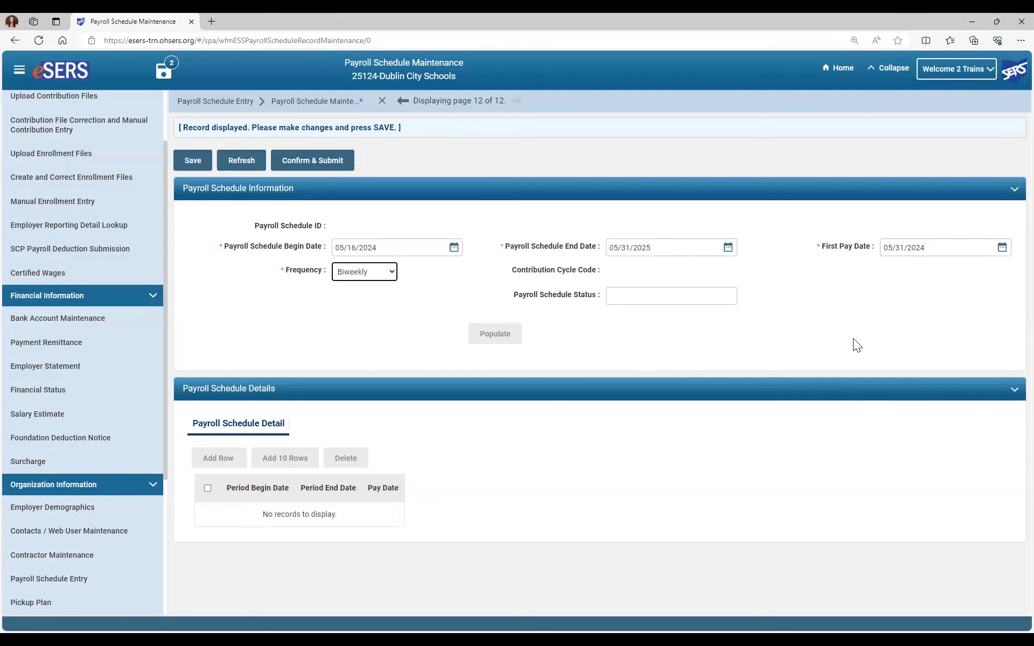
{"action": "left_click", "coordinate": [190, 158]}
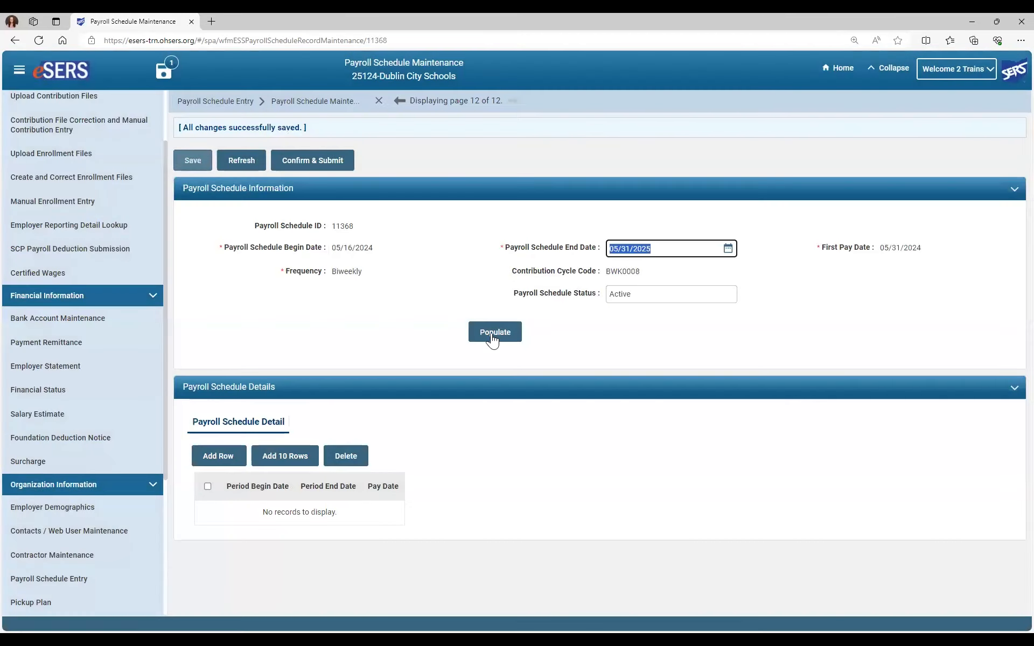
Step: Populate the biweekly schedule's pay periods, review the generated dates, and save and submit the schedule
{"action": "left_click", "coordinate": [493, 338]}
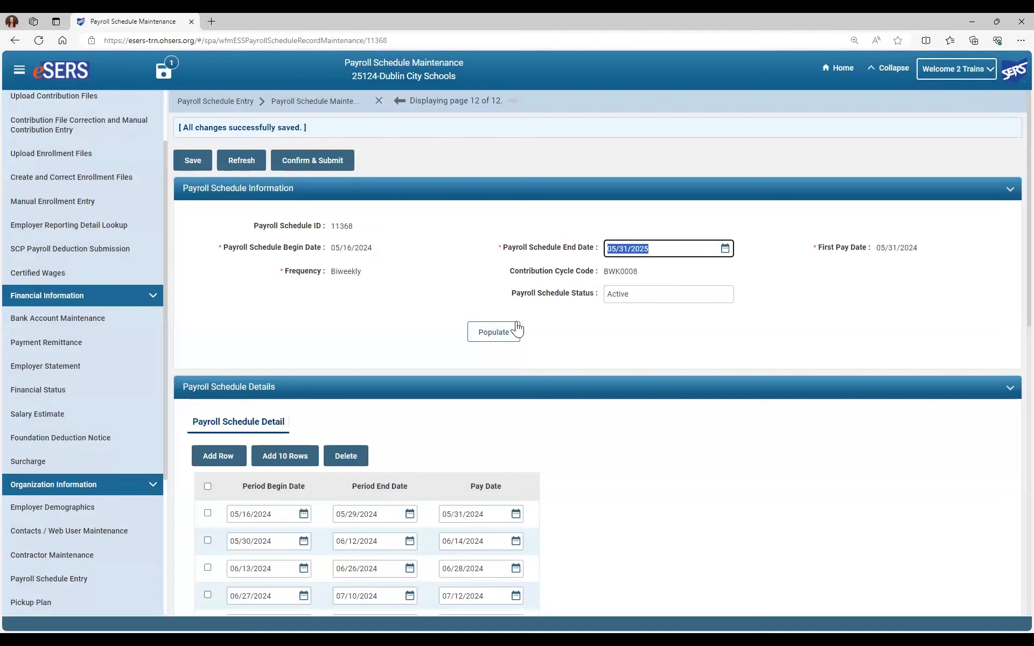
{"action": "scroll", "coordinate": [675, 484], "scroll_direction": "down", "scroll_amount": 3}
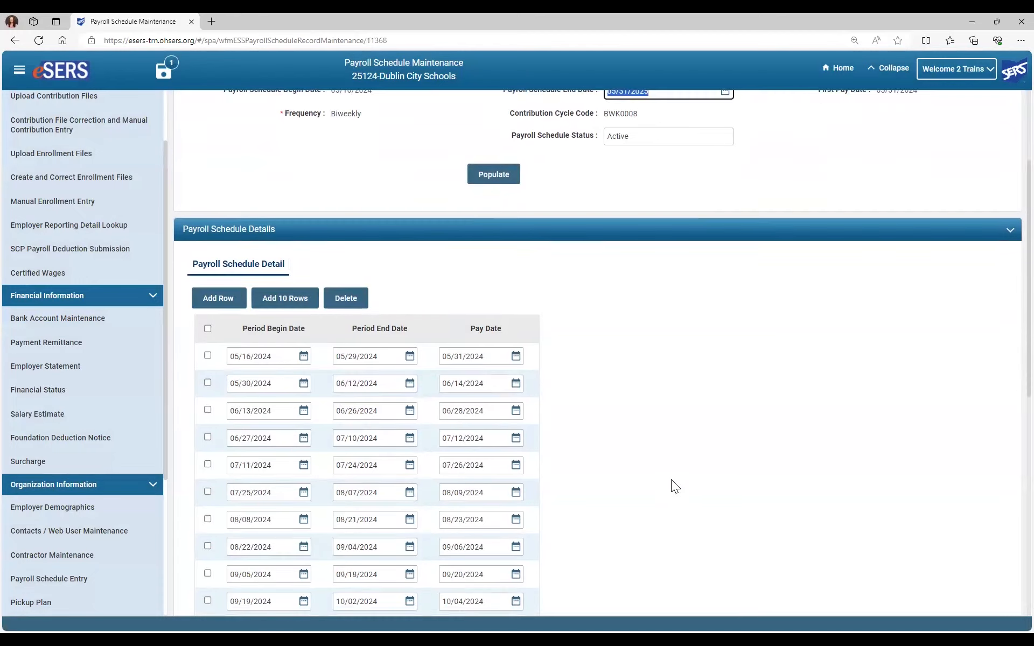
{"action": "scroll", "coordinate": [671, 480], "scroll_direction": "down", "scroll_amount": 2}
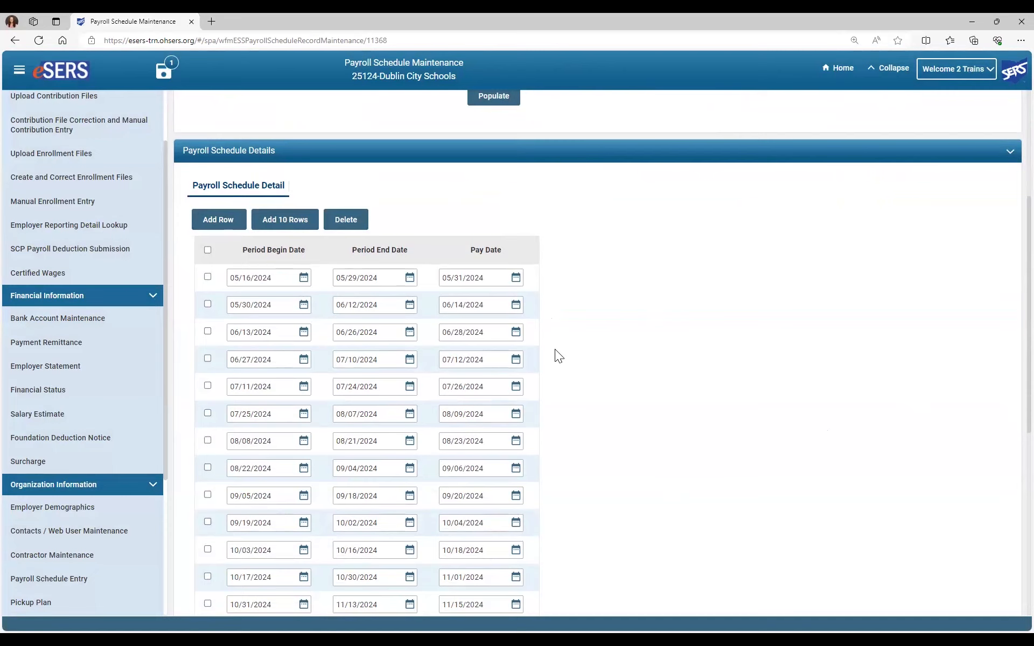
{"action": "scroll", "coordinate": [595, 359], "scroll_direction": "up", "scroll_amount": 5}
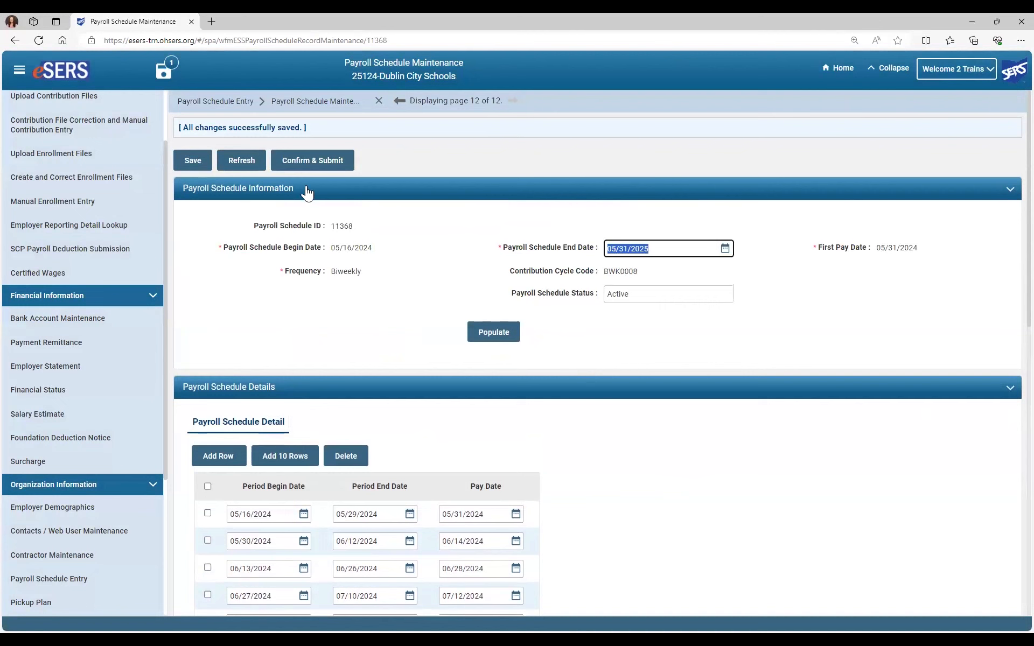
{"action": "left_click", "coordinate": [195, 161]}
{"action": "left_click", "coordinate": [333, 160]}
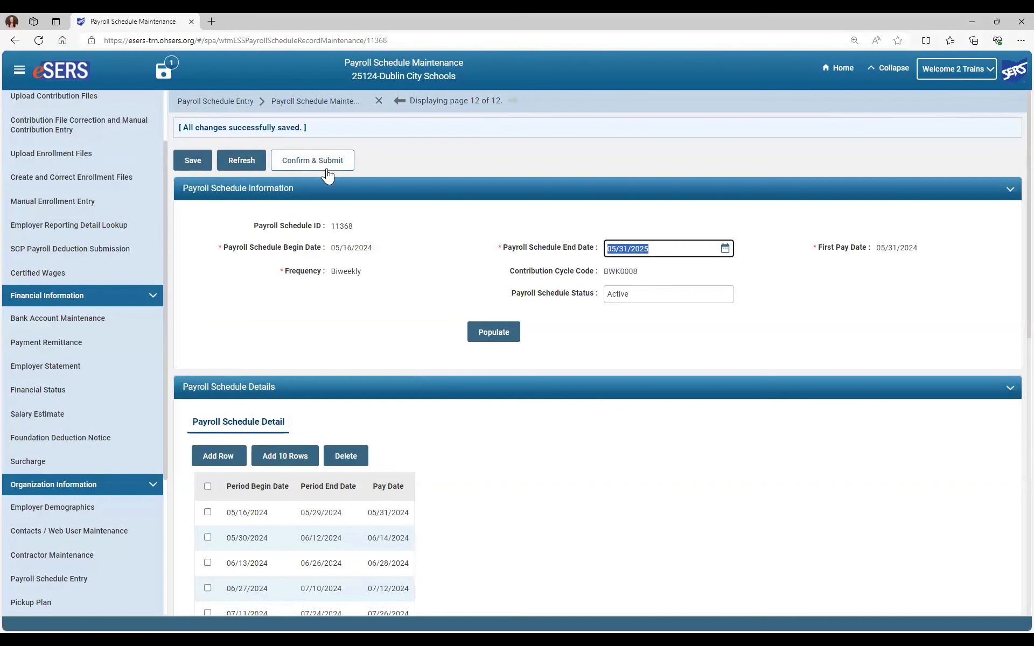
Step: Start another new payroll schedule with begin date 05/01/2024, end date 05/31/2025 and first pay date 06/01/2024
{"action": "left_click", "coordinate": [72, 578]}
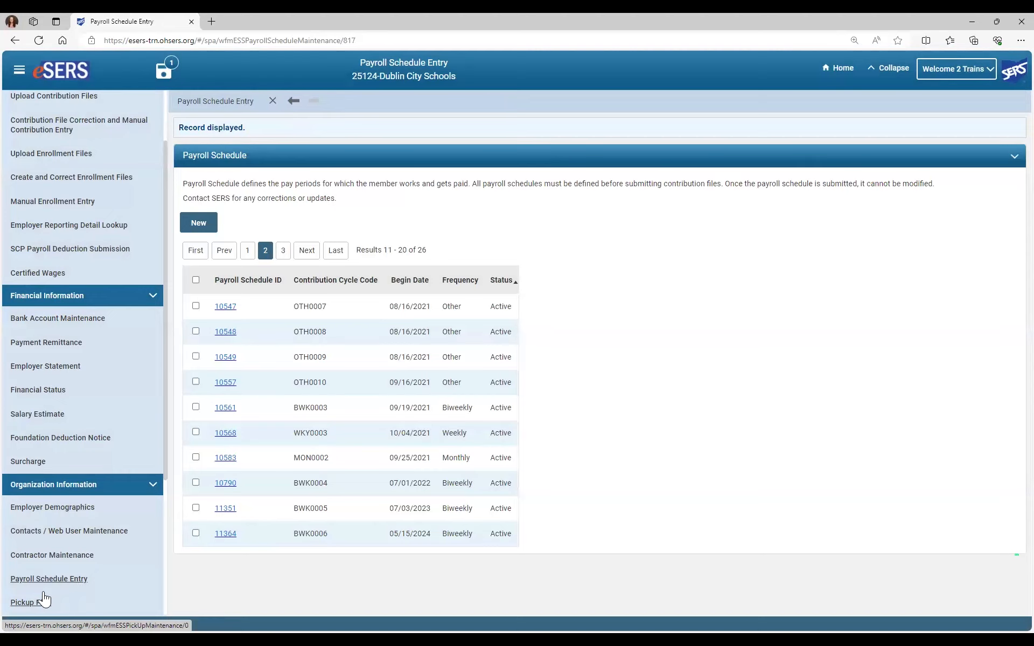
{"action": "left_click", "coordinate": [200, 223]}
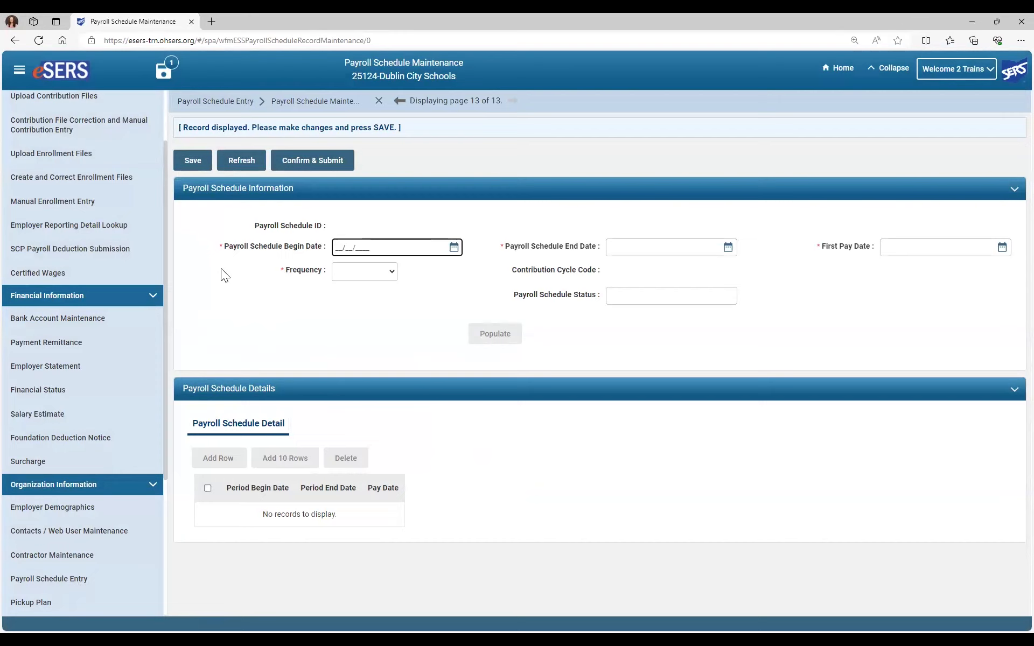
{"action": "type", "text": "05/01/2024"}
{"action": "left_click", "coordinate": [618, 251]}
{"action": "type", "text": "05/31/2025"}
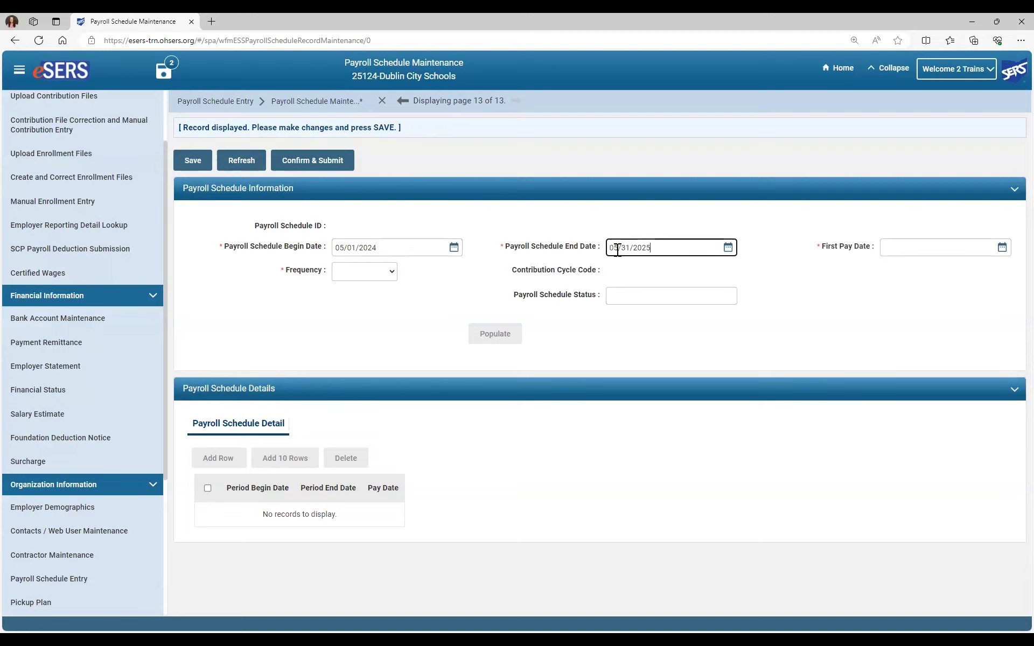
{"action": "left_click", "coordinate": [896, 247]}
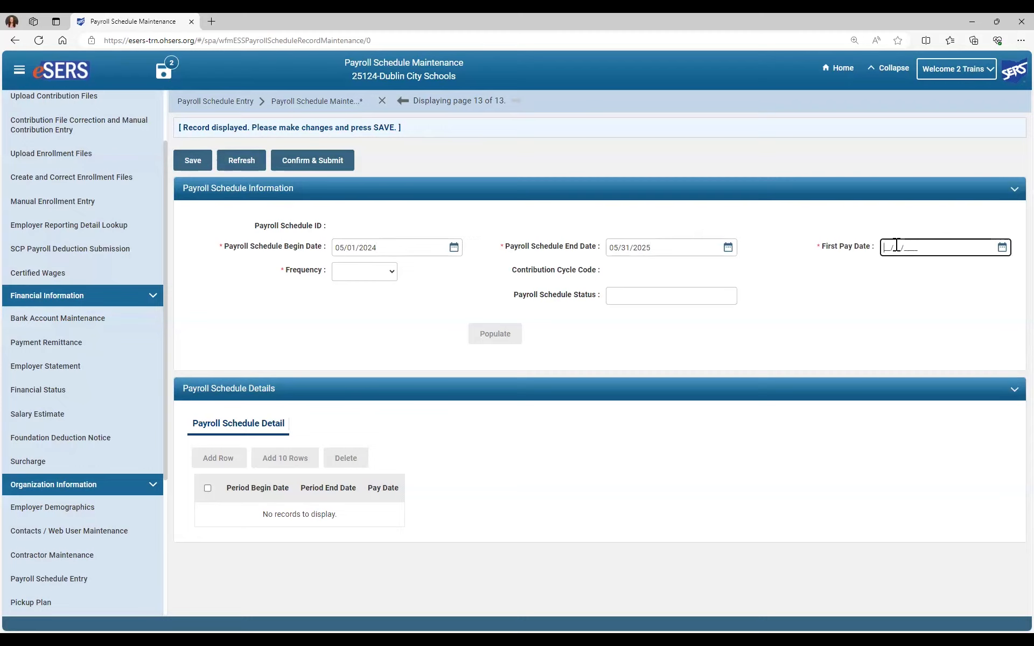
{"action": "type", "text": "06012024"}
Step: Set the frequency to Semi-monthly with first end date 15 and second end date End of Month, and save the schedule
{"action": "left_click", "coordinate": [392, 271]}
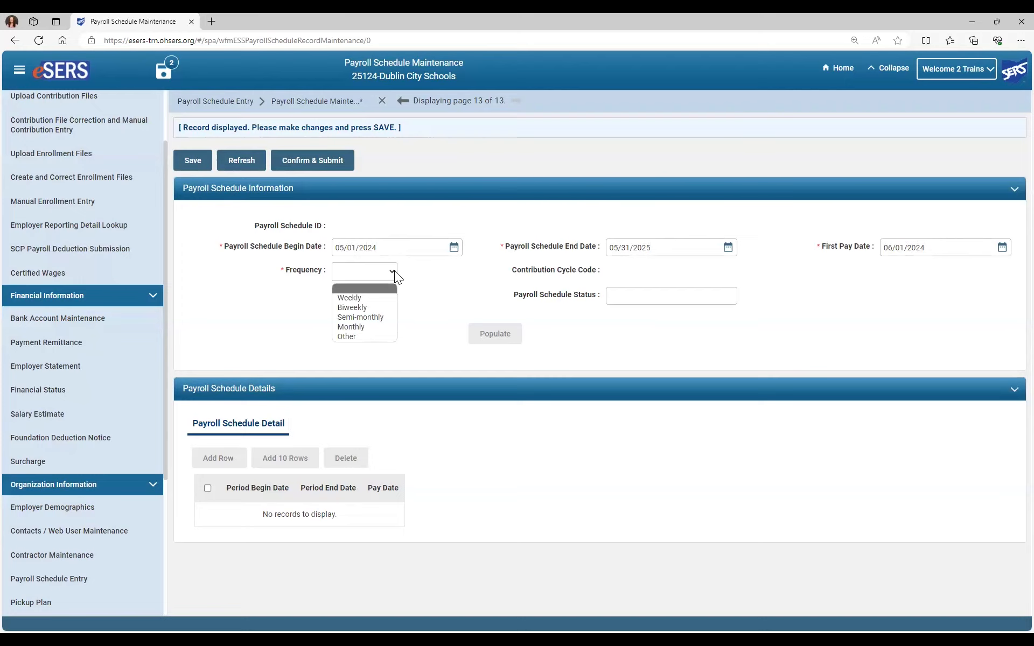
{"action": "left_click", "coordinate": [379, 317]}
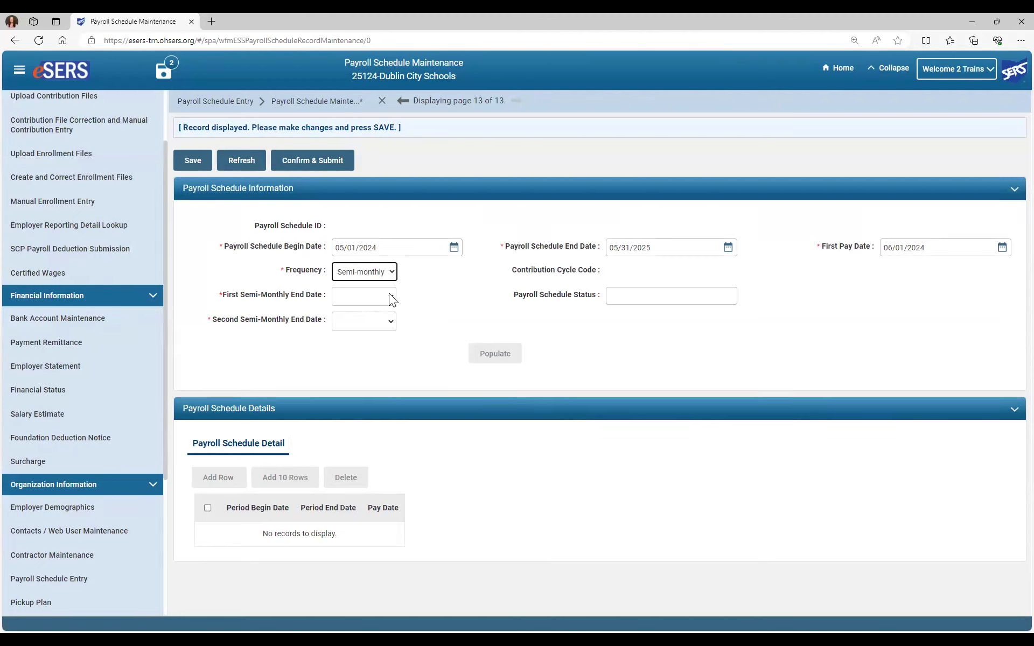
{"action": "left_click", "coordinate": [389, 295]}
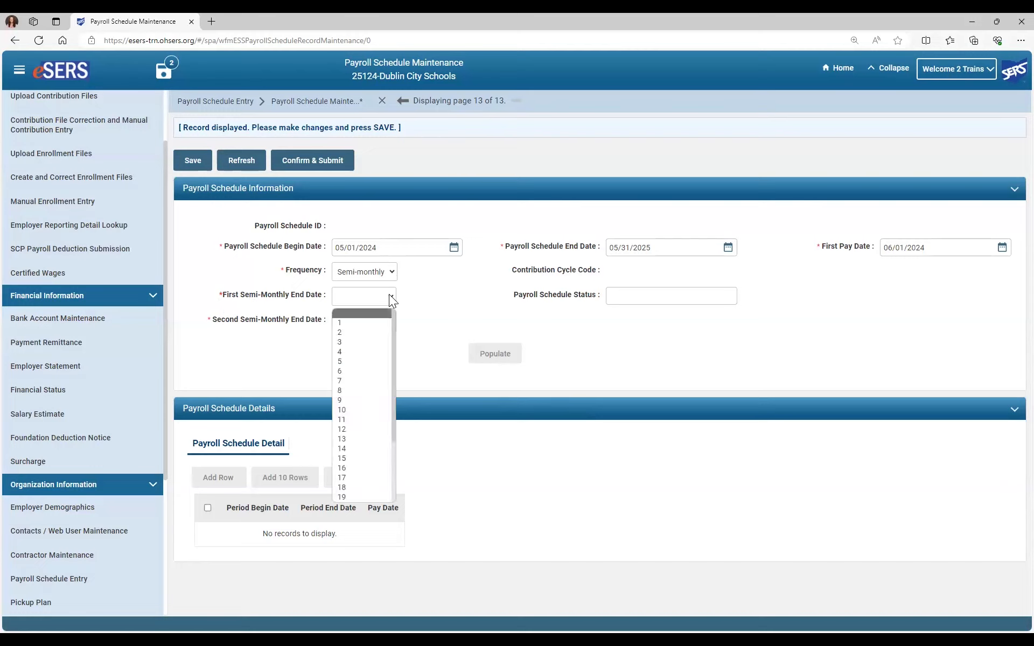
{"action": "left_click", "coordinate": [355, 459]}
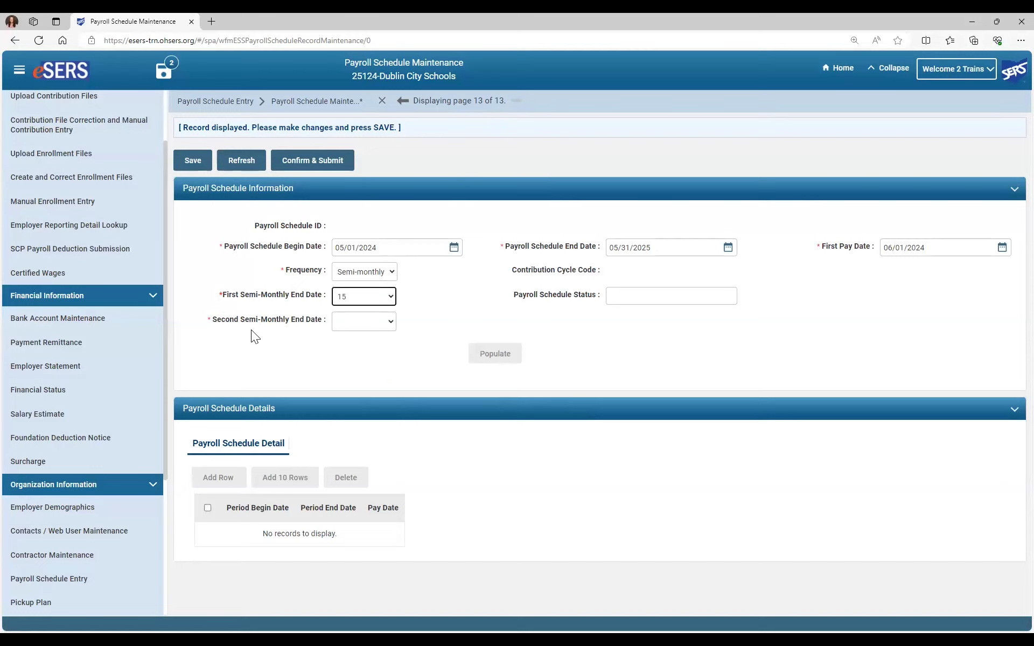
{"action": "left_click", "coordinate": [388, 321]}
{"action": "scroll", "coordinate": [361, 463], "scroll_direction": "down", "scroll_amount": 3}
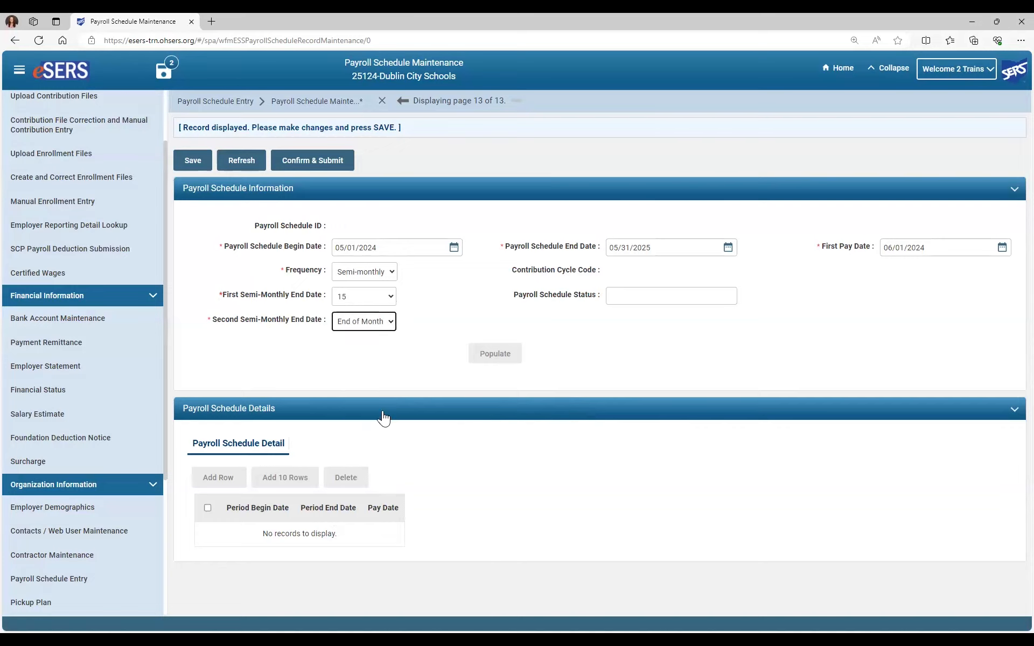
{"action": "left_click", "coordinate": [194, 161]}
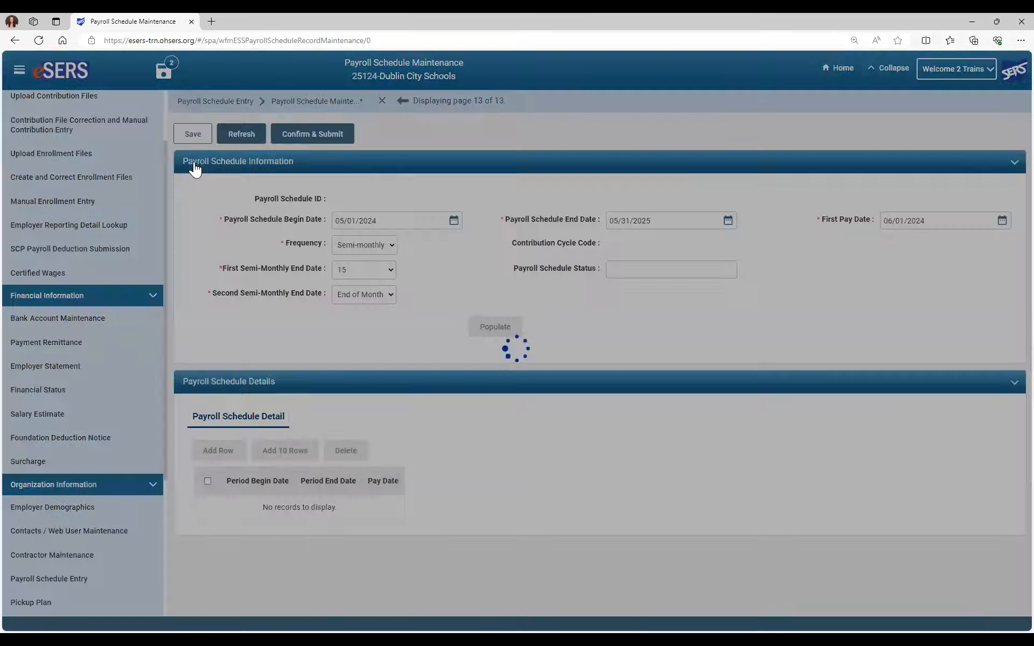
Step: Populate the semi-monthly schedule's pay periods, review the generated dates, and save and submit the schedule
{"action": "left_click", "coordinate": [487, 353]}
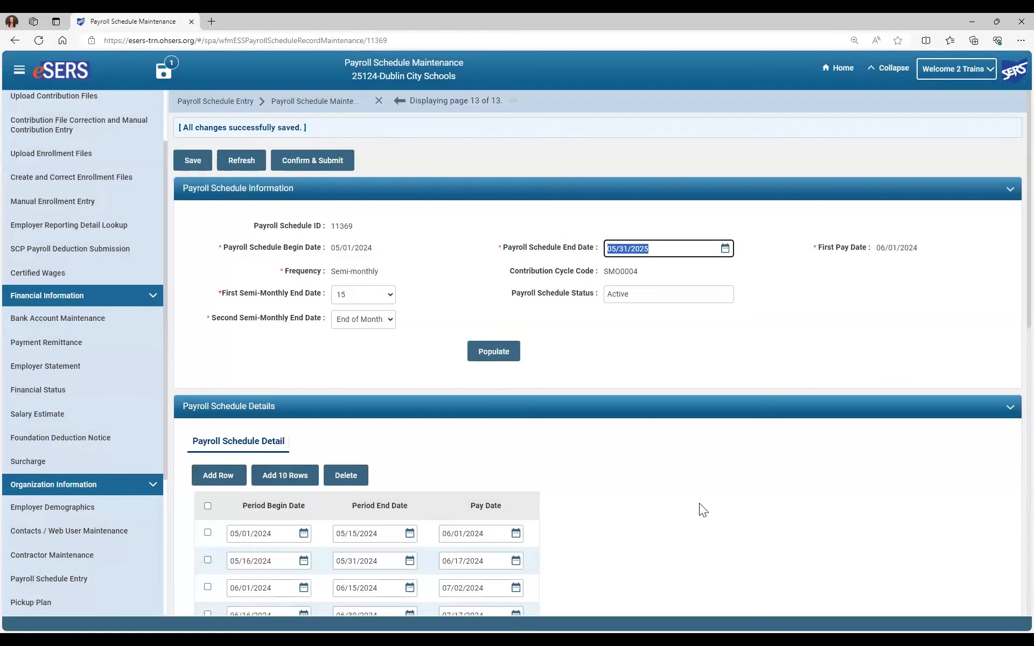
{"action": "scroll", "coordinate": [695, 509], "scroll_direction": "down", "scroll_amount": 3}
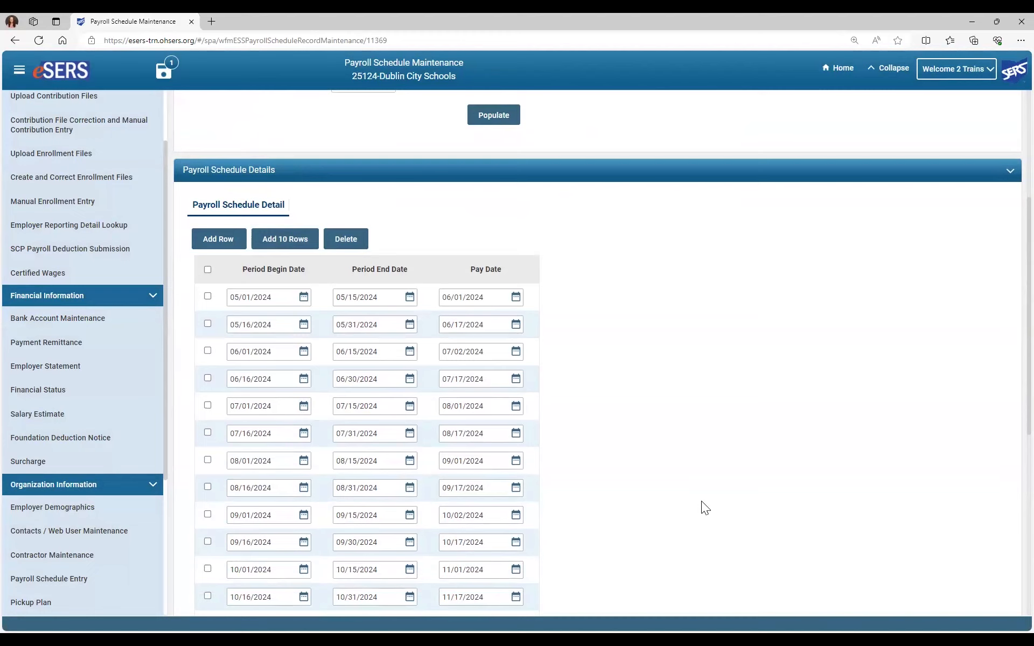
{"action": "scroll", "coordinate": [706, 491], "scroll_direction": "up", "scroll_amount": 5}
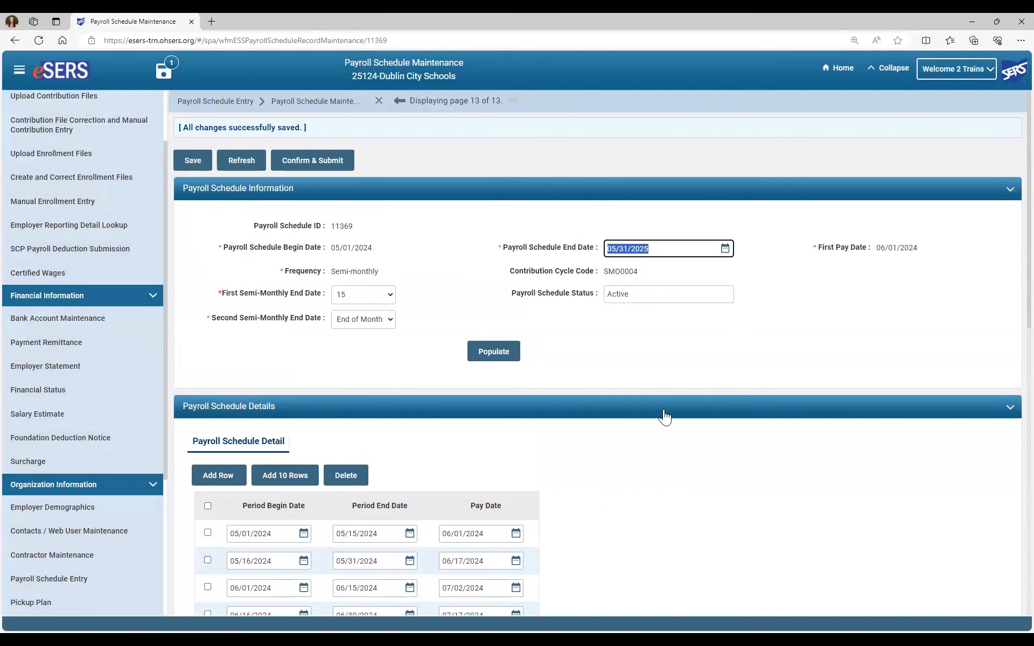
{"action": "scroll", "coordinate": [622, 488], "scroll_direction": "down", "scroll_amount": 5}
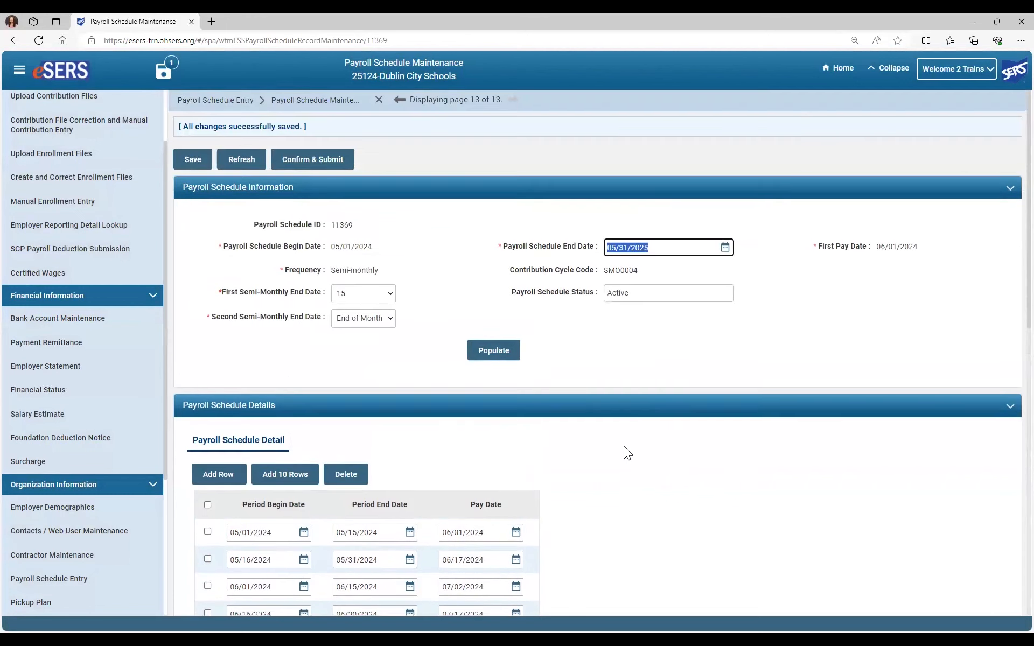
{"action": "left_click", "coordinate": [190, 165]}
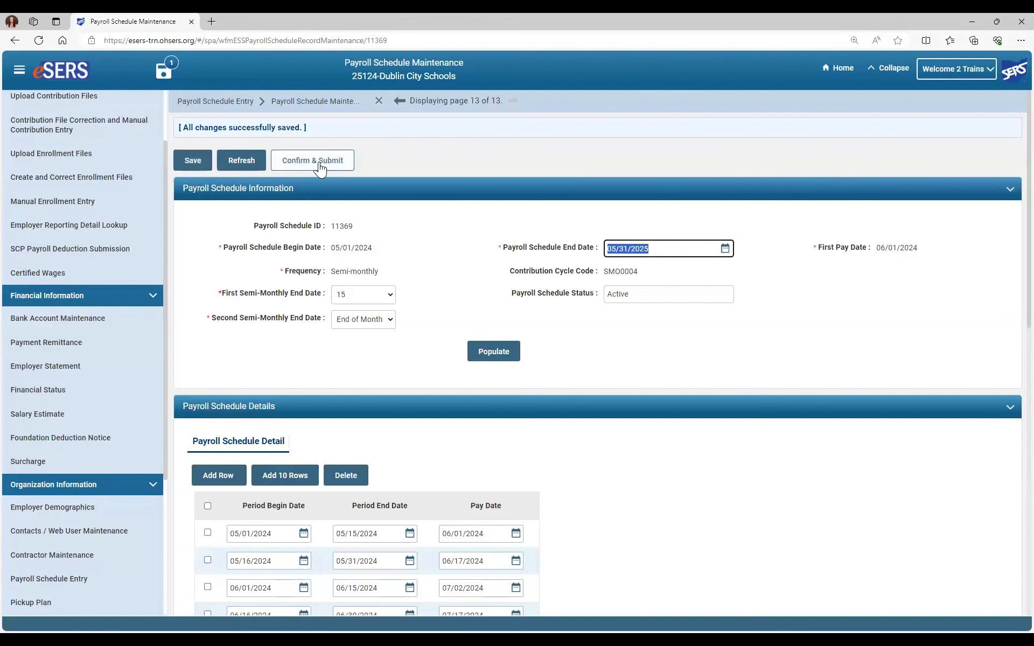
{"action": "left_click", "coordinate": [318, 161]}
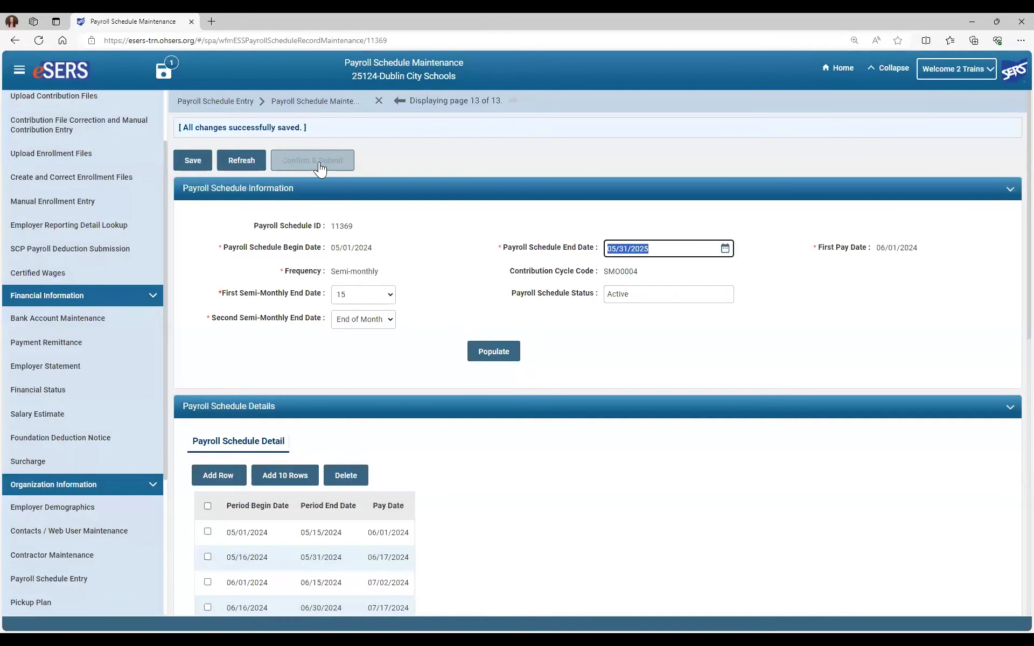